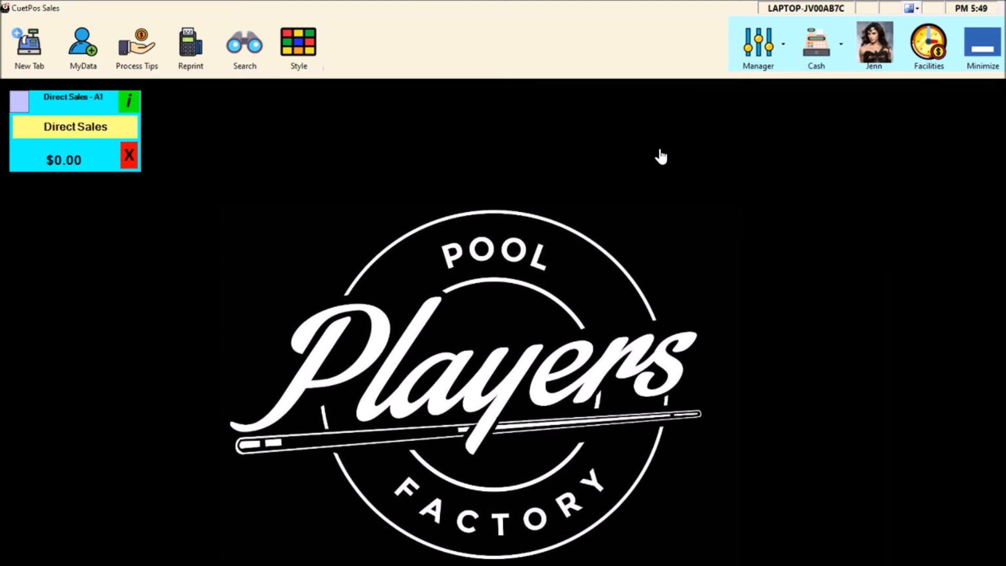
# Open the table and rate setup from the facilities screen and display the editable choices for ZB Product Types
pyautogui.click(917, 54)
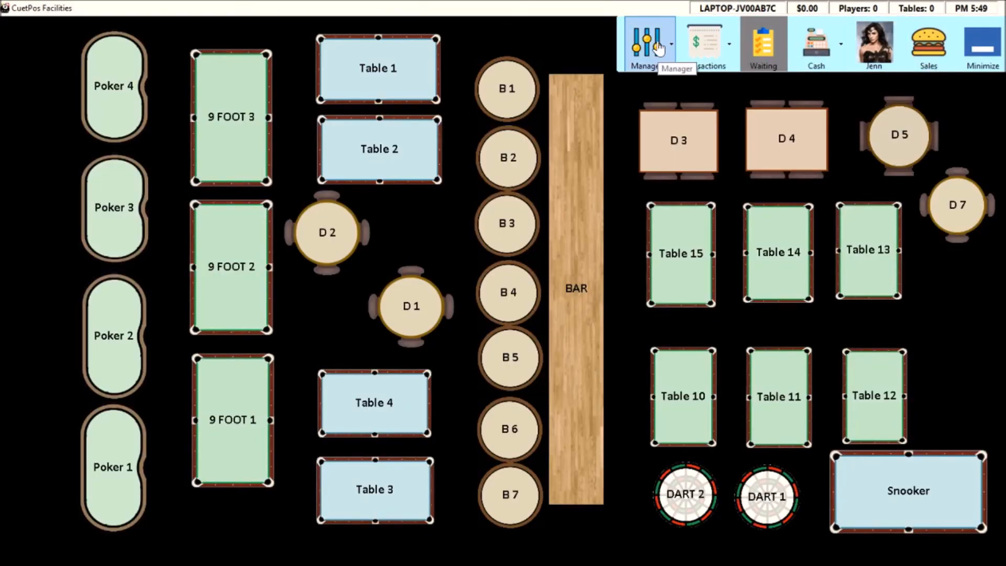
pyautogui.click(659, 49)
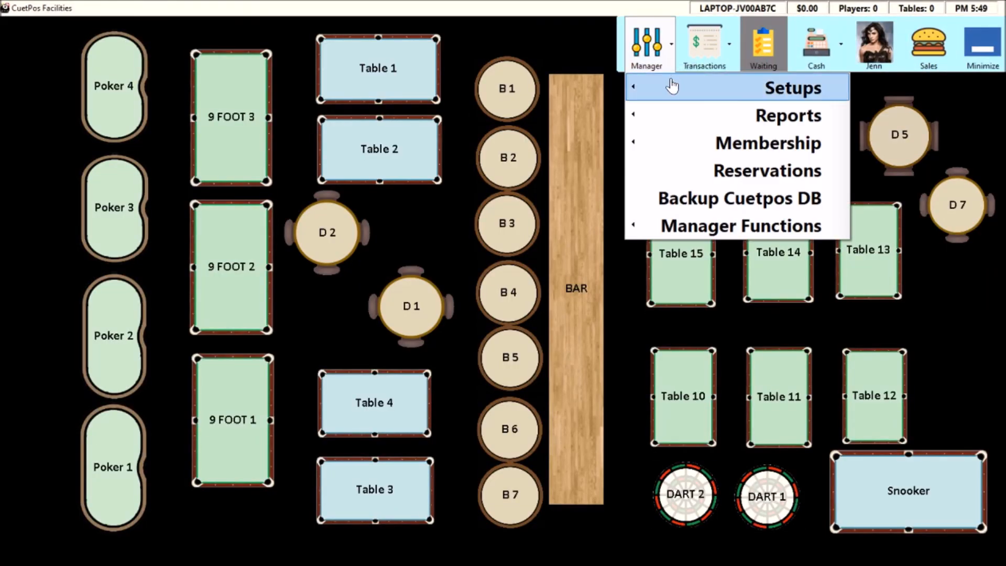
pyautogui.moveTo(668, 87)
pyautogui.click(589, 99)
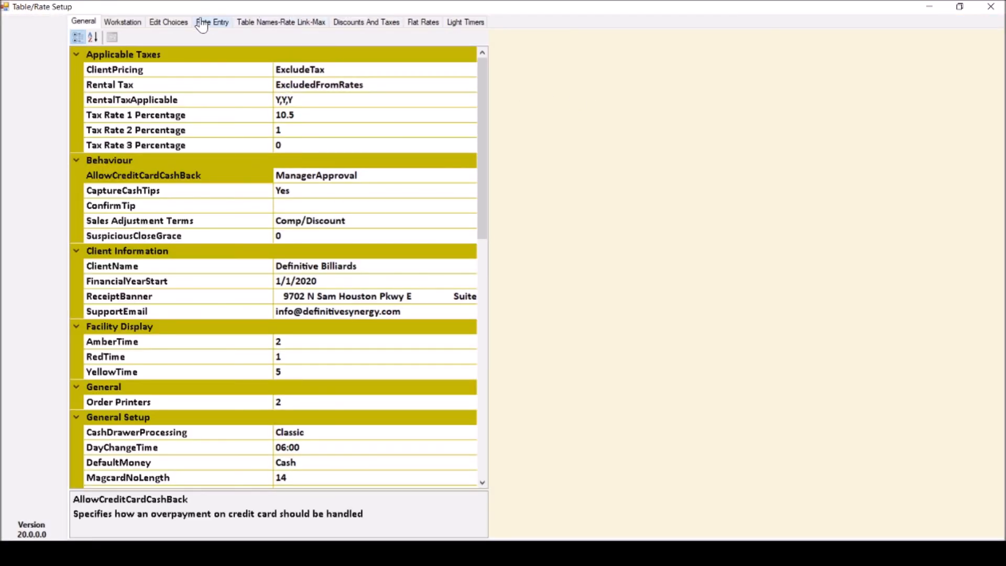
pyautogui.click(178, 30)
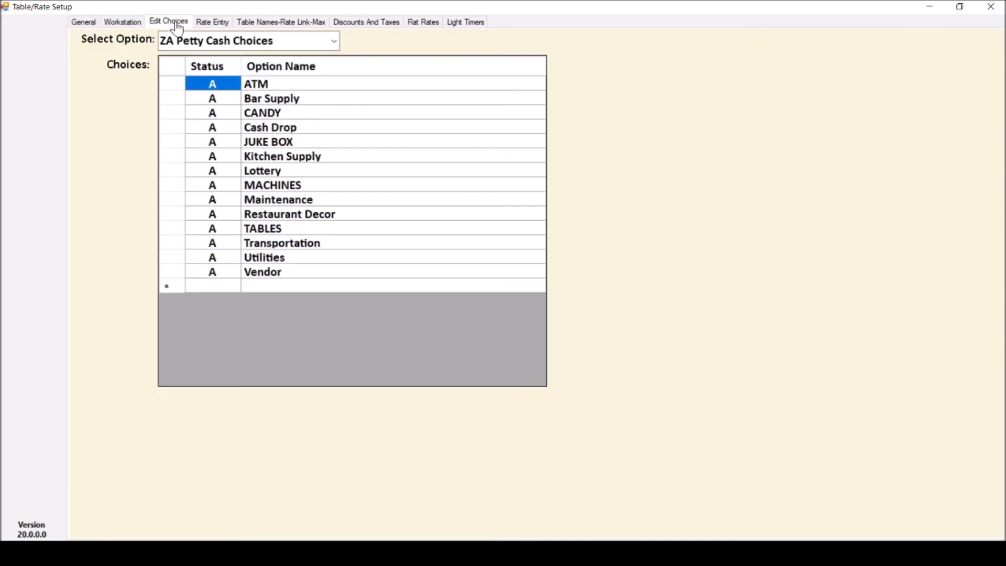
pyautogui.click(334, 42)
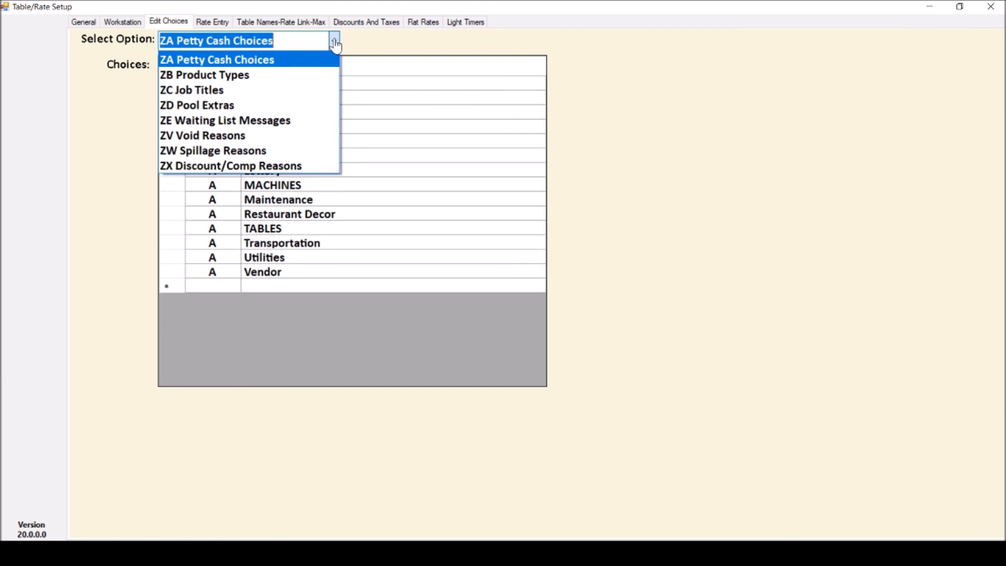
pyautogui.click(219, 76)
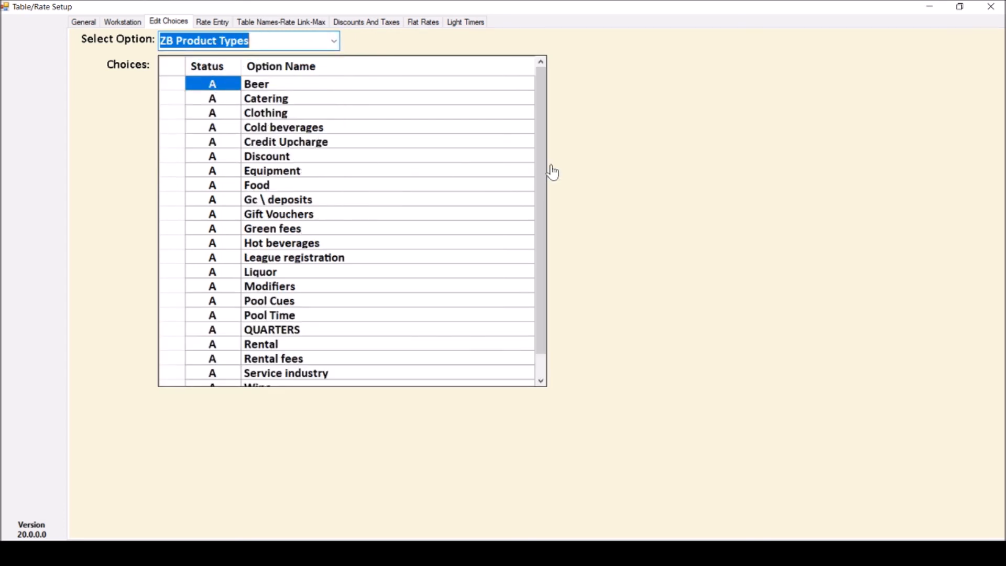
# Add a product type named Test Products to the list, save it and close the setup
pyautogui.moveTo(542, 165); pyautogui.dragTo(546, 131)
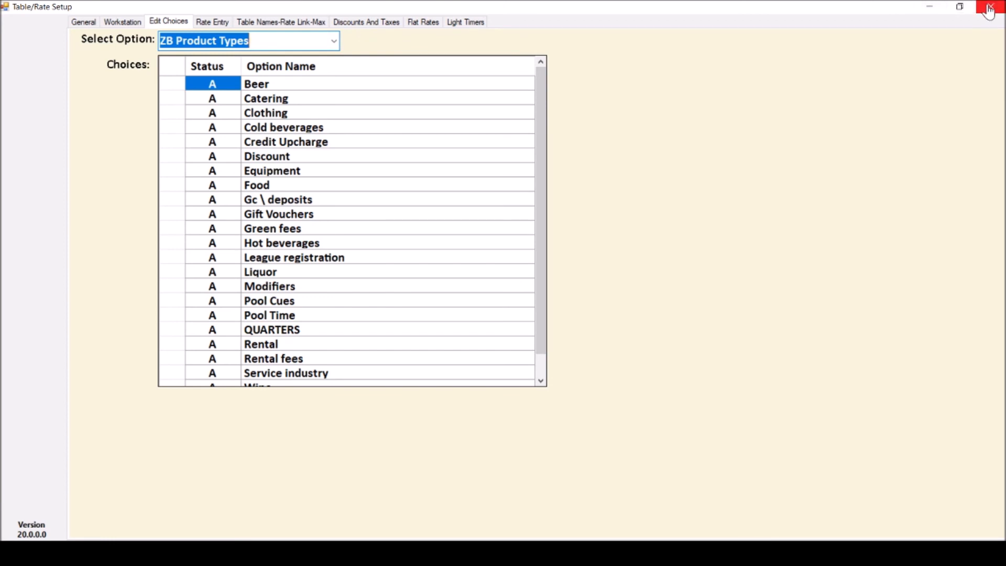
pyautogui.scroll(-1, 535, 186)
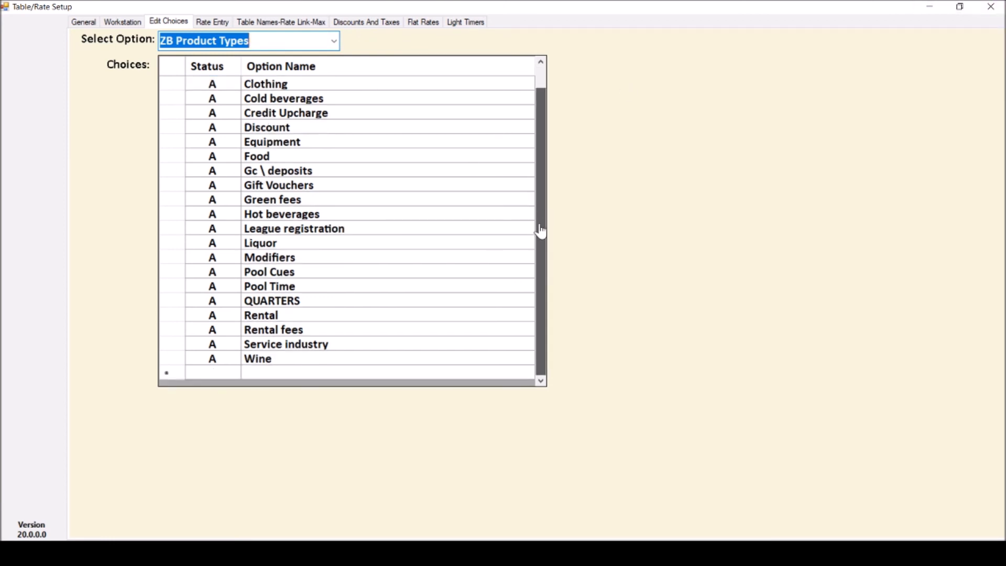
pyautogui.click(258, 373)
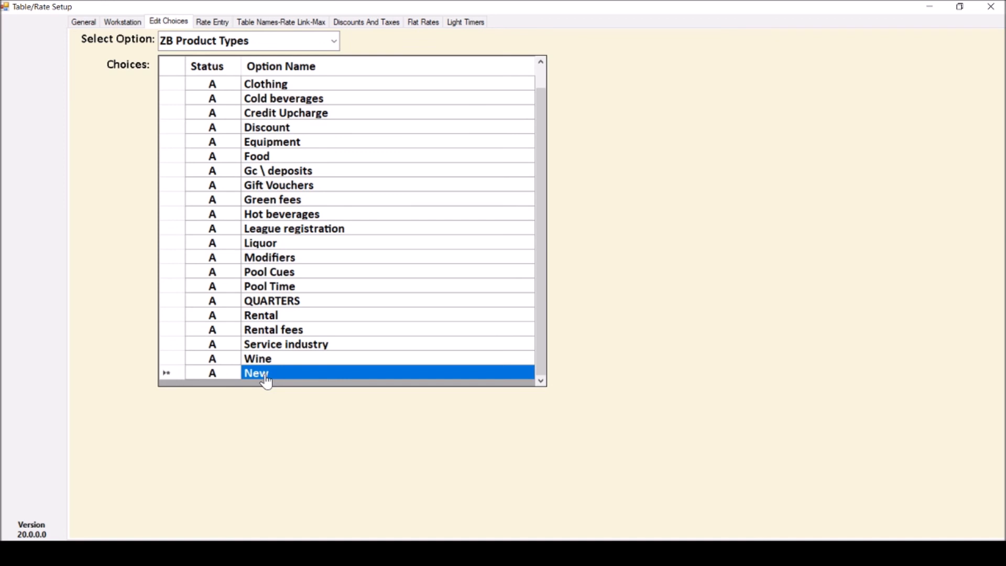
pyautogui.write('Test')
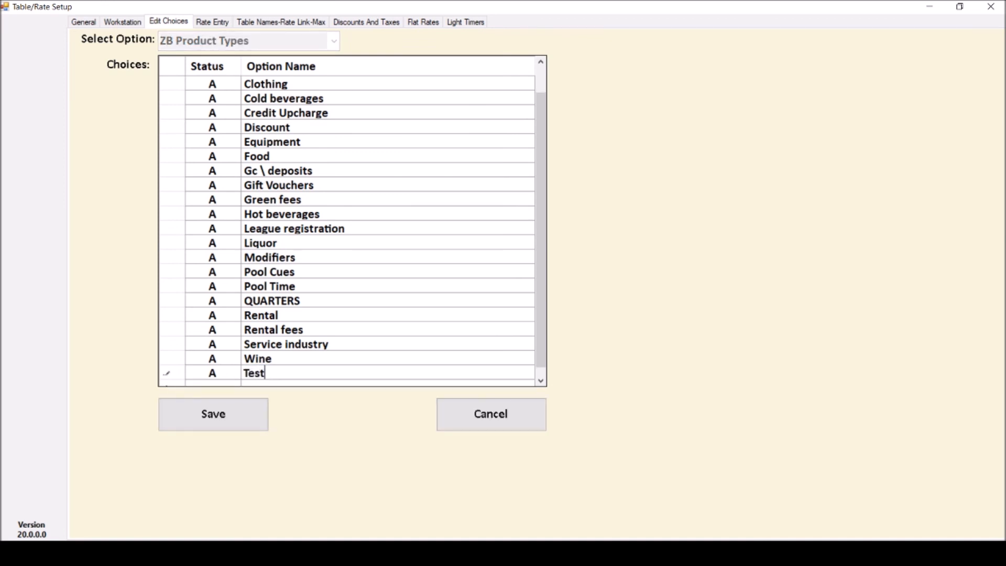
pyautogui.write(' Products')
pyautogui.click(216, 418)
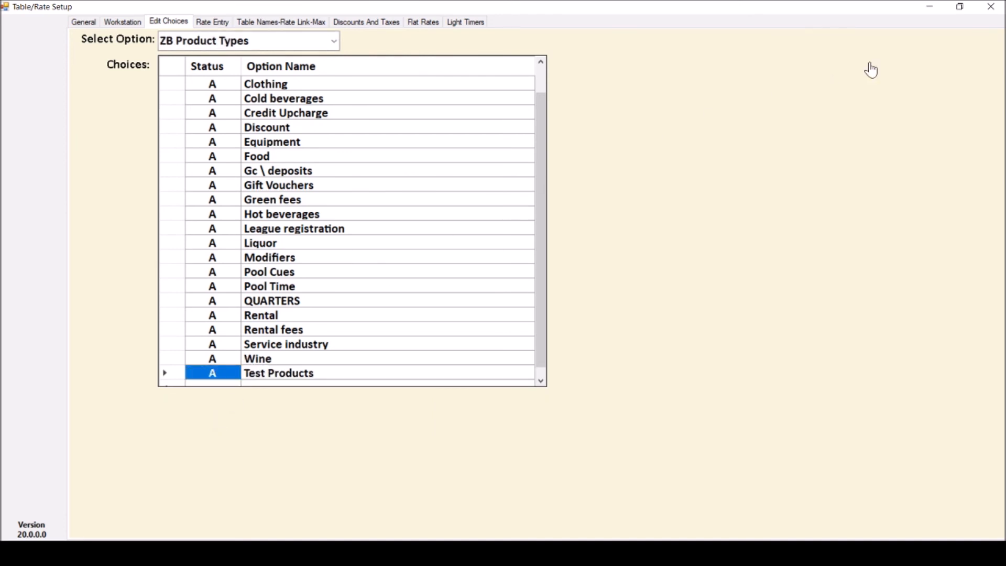
pyautogui.click(991, 10)
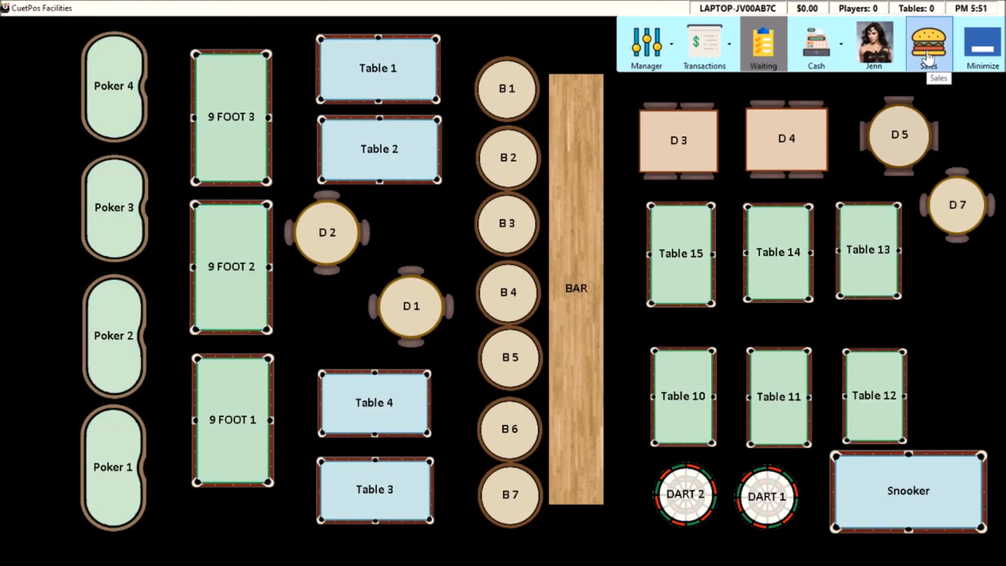
# Open the button setup from the sales screen and start a new product button in the Beer group
pyautogui.click(928, 58)
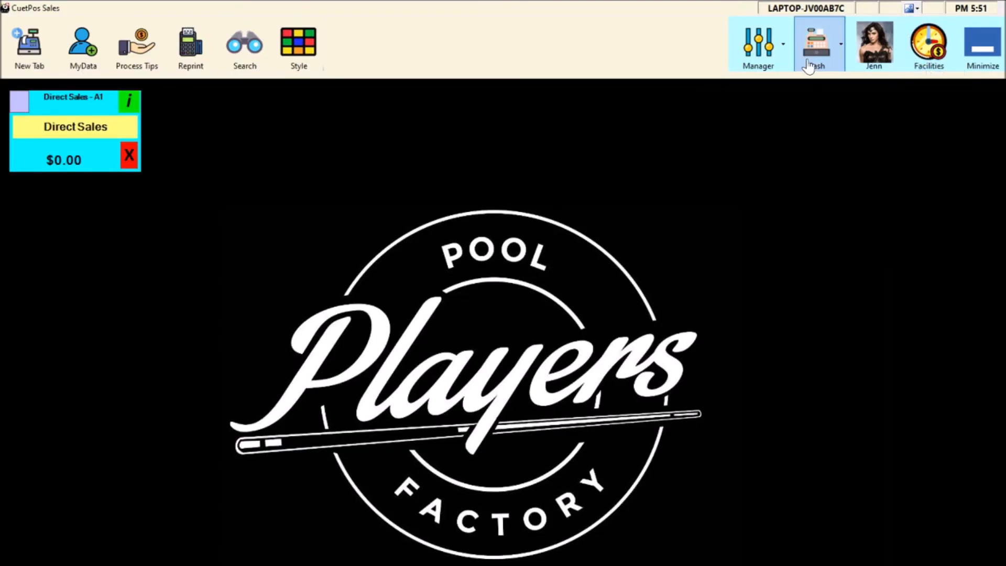
pyautogui.click(779, 61)
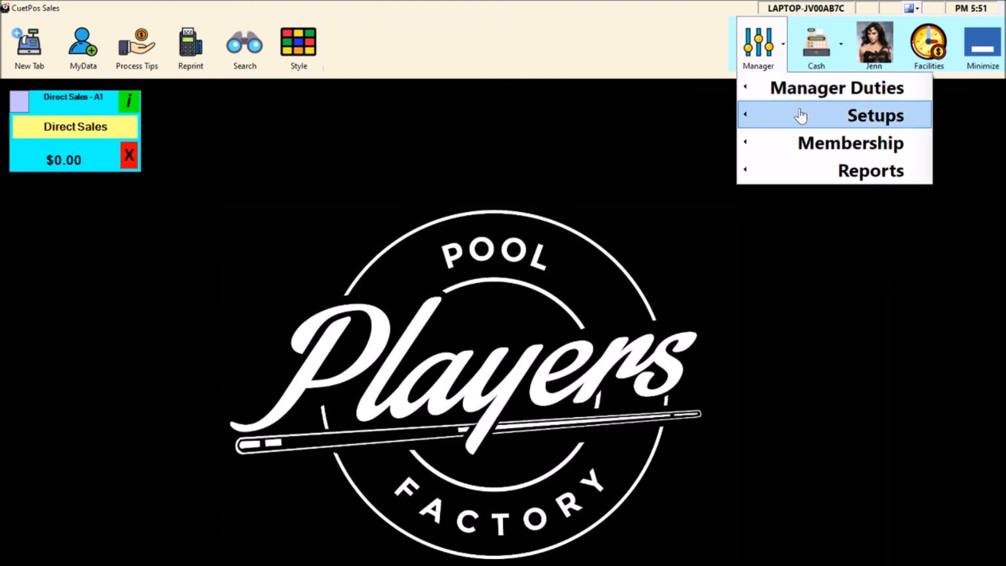
pyautogui.moveTo(798, 113)
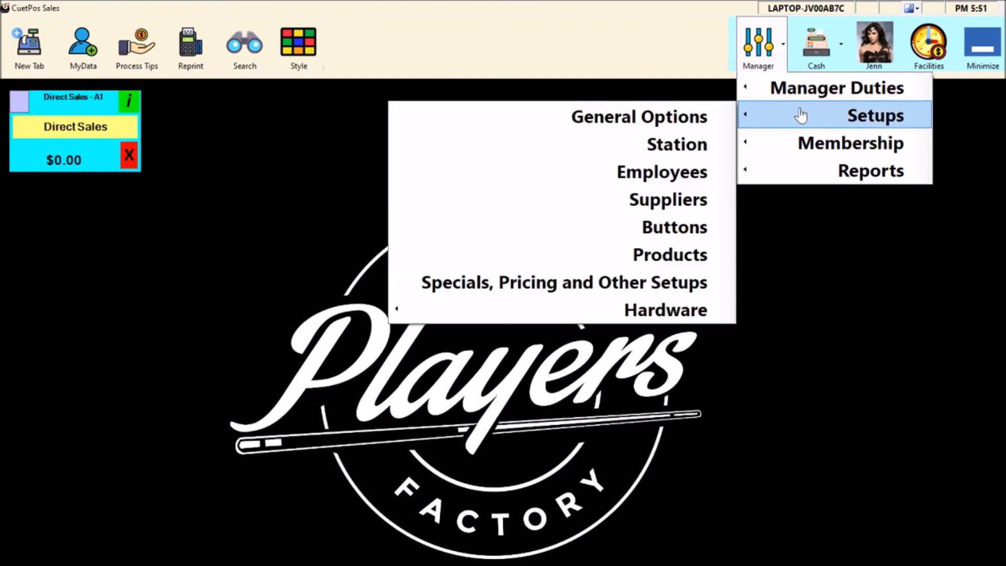
pyautogui.click(682, 239)
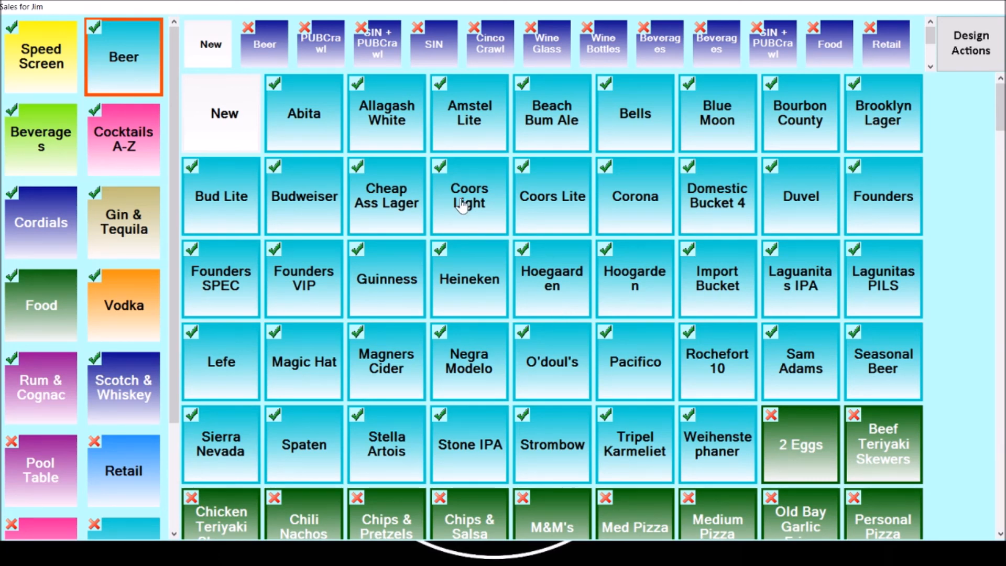
pyautogui.click(229, 120)
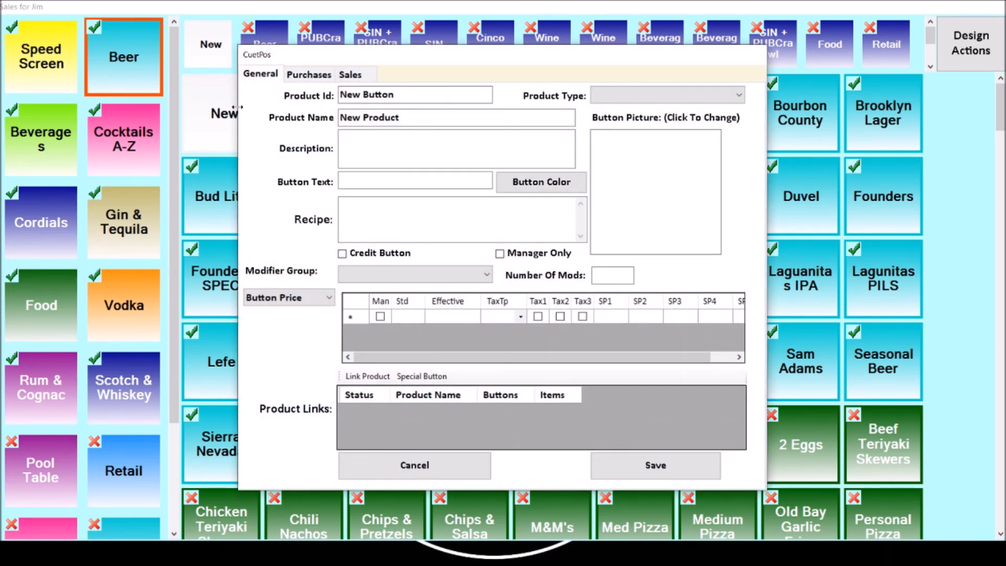
# Enter STRAWGATOR as both the product name and the button text of the new button
pyautogui.moveTo(435, 117); pyautogui.dragTo(306, 128)
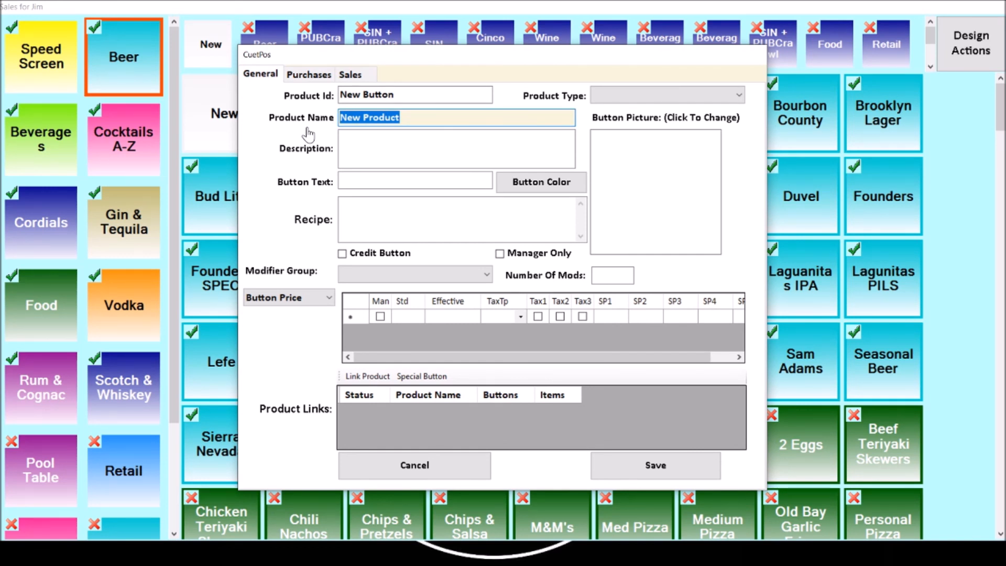
pyautogui.write('STR')
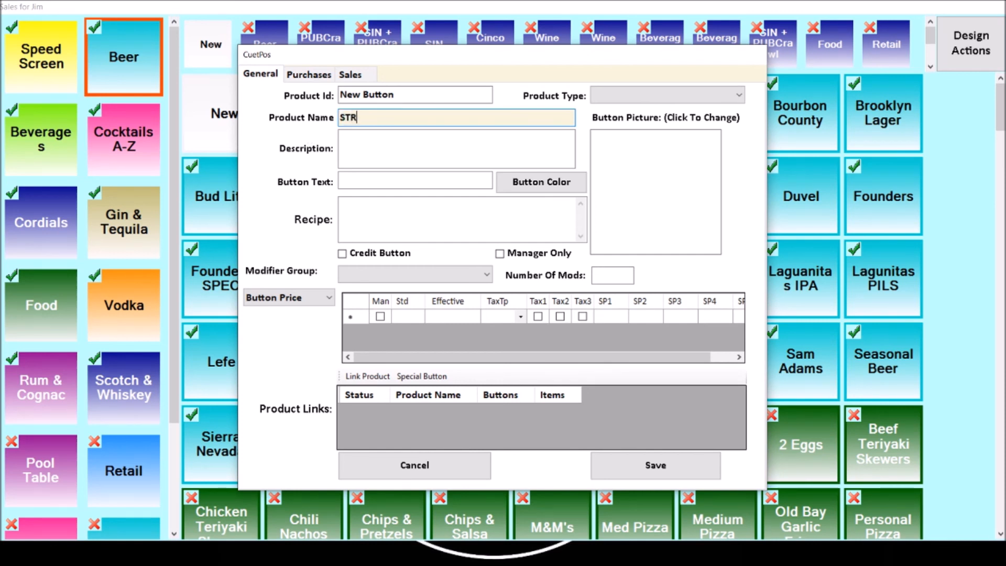
pyautogui.write('AWGATOR')
pyautogui.click(355, 179)
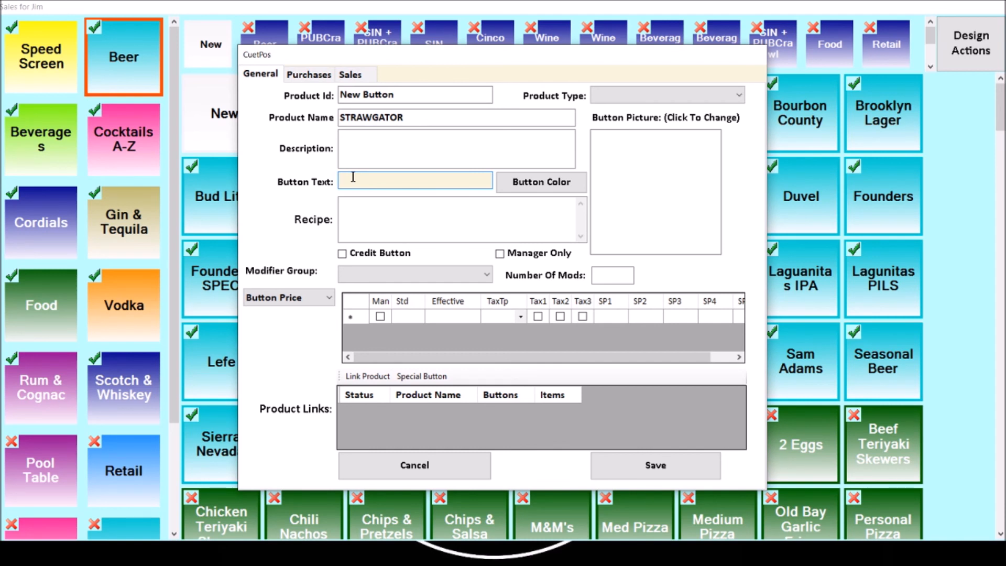
pyautogui.write('STRAWGATOR')
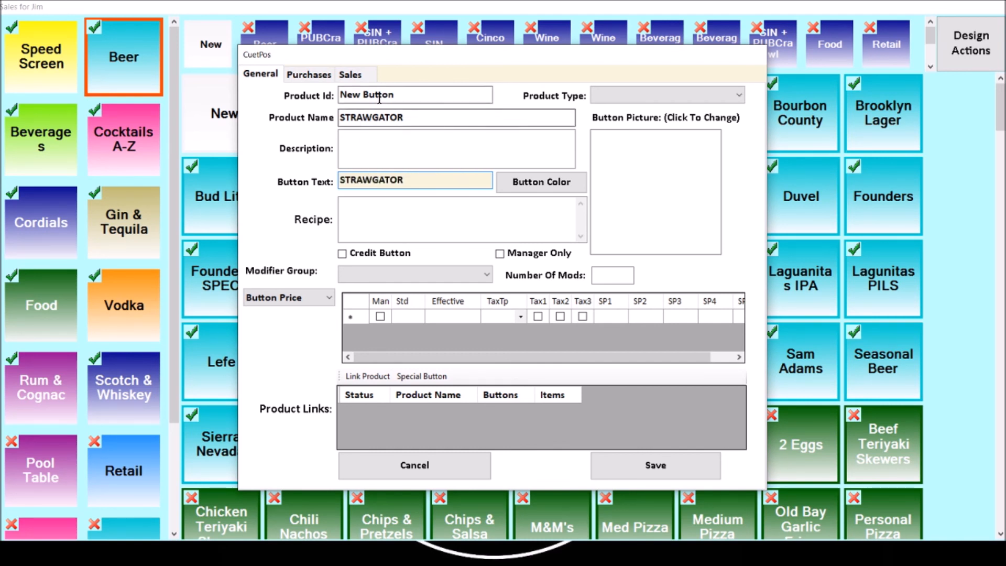
# Set the new button's color to cyan and its product type to Beer
pyautogui.click(536, 193)
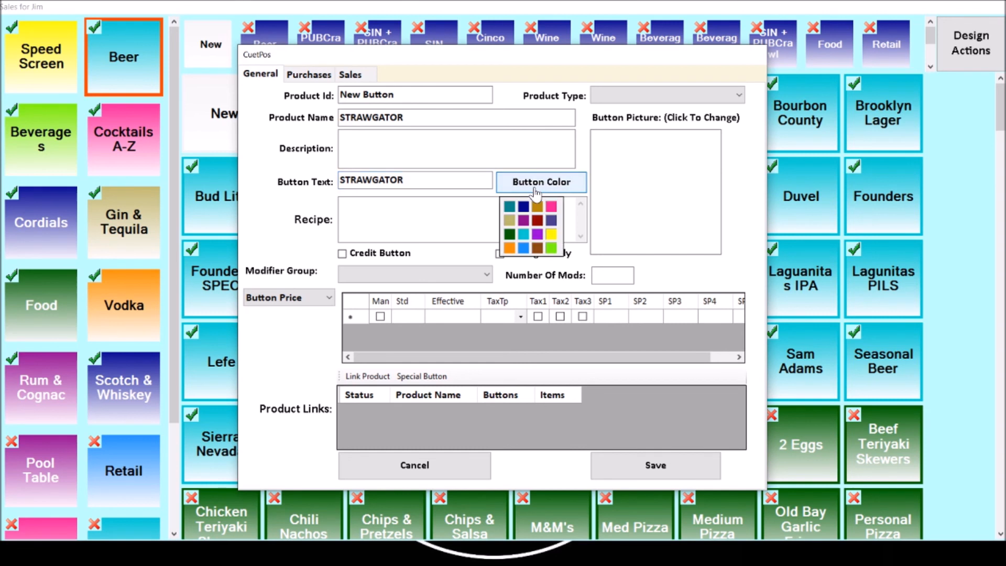
pyautogui.click(524, 243)
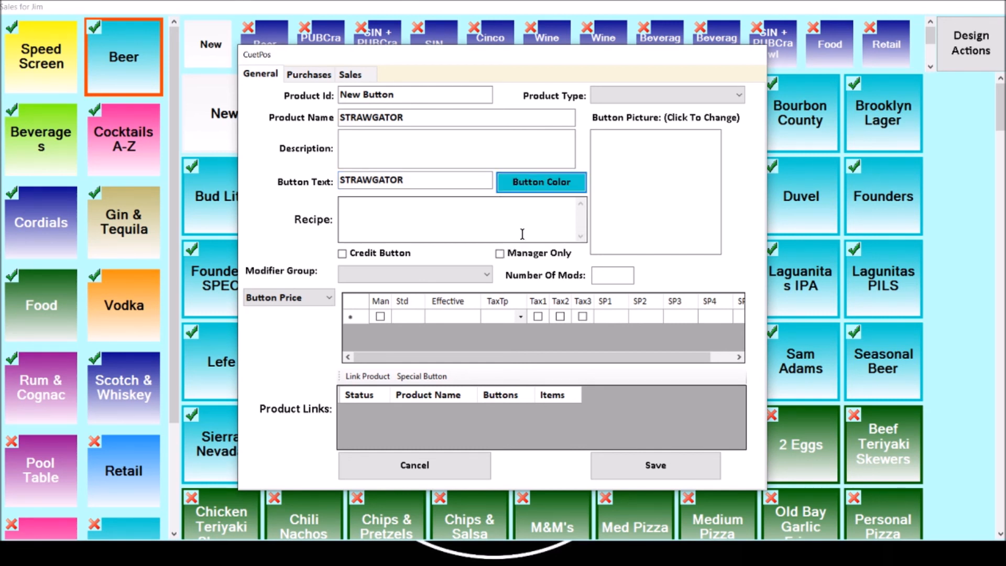
pyautogui.click(608, 99)
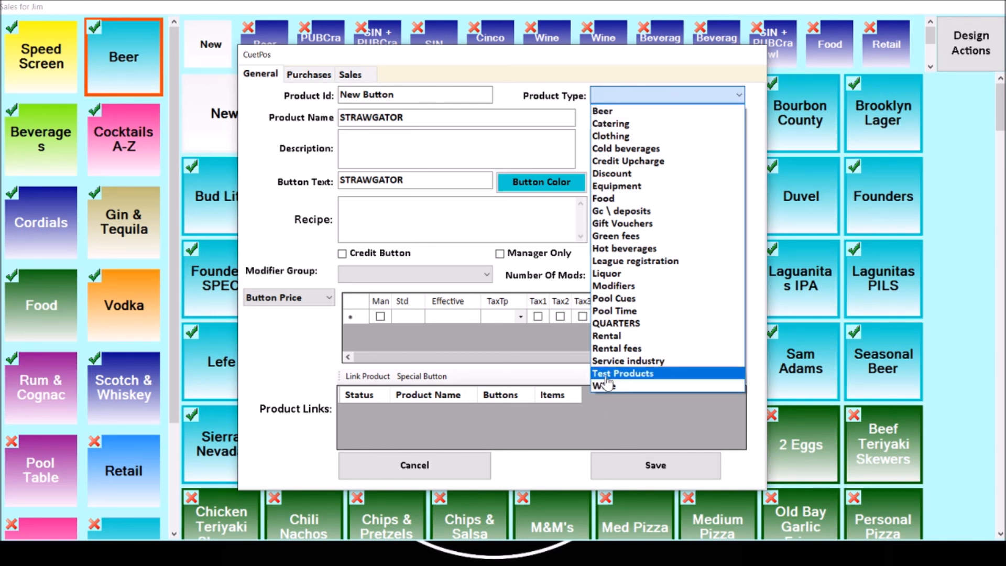
pyautogui.click(602, 113)
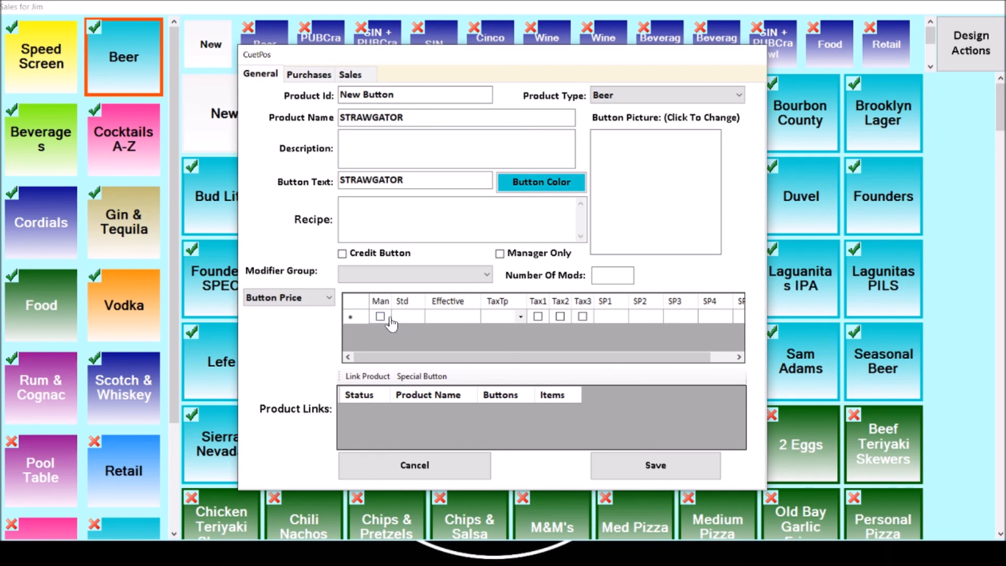
pyautogui.click(383, 276)
pyautogui.click(383, 277)
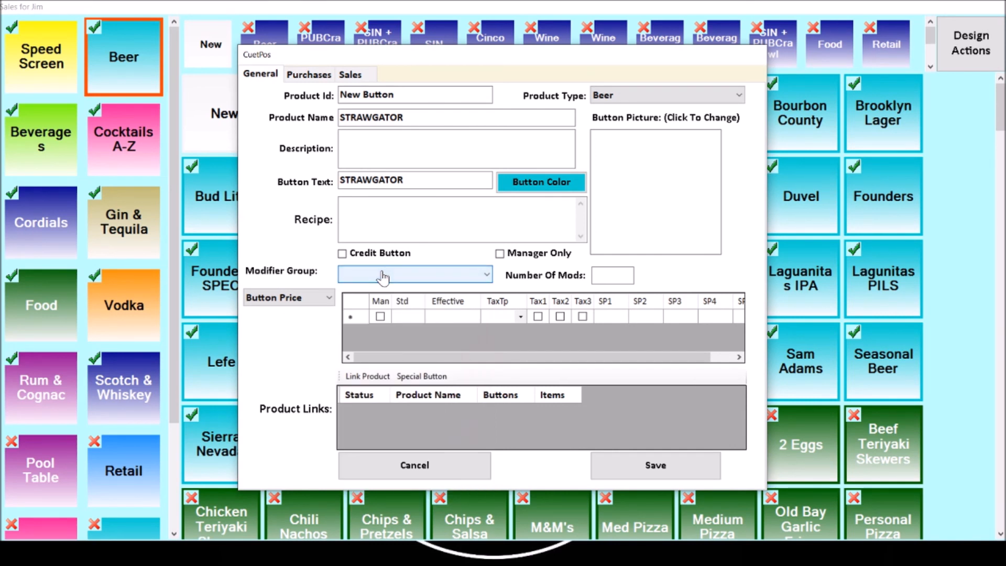
pyautogui.click(407, 317)
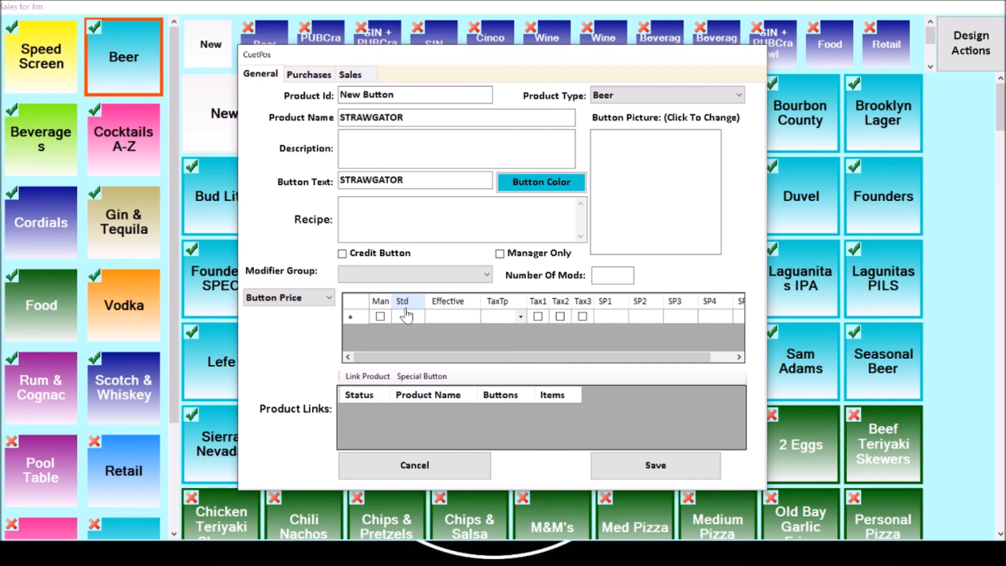
pyautogui.moveTo(617, 268)
pyautogui.click(656, 163)
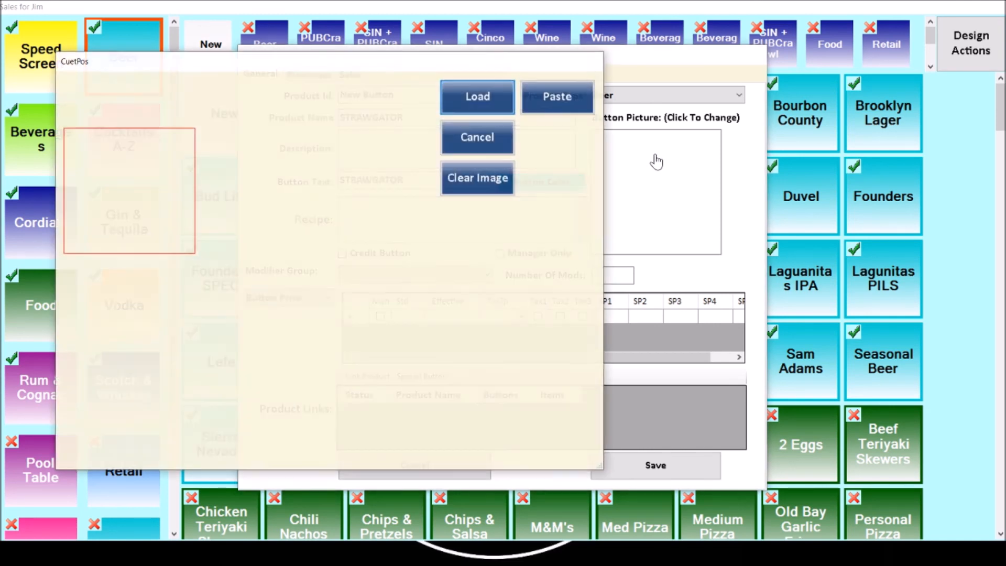
pyautogui.click(493, 145)
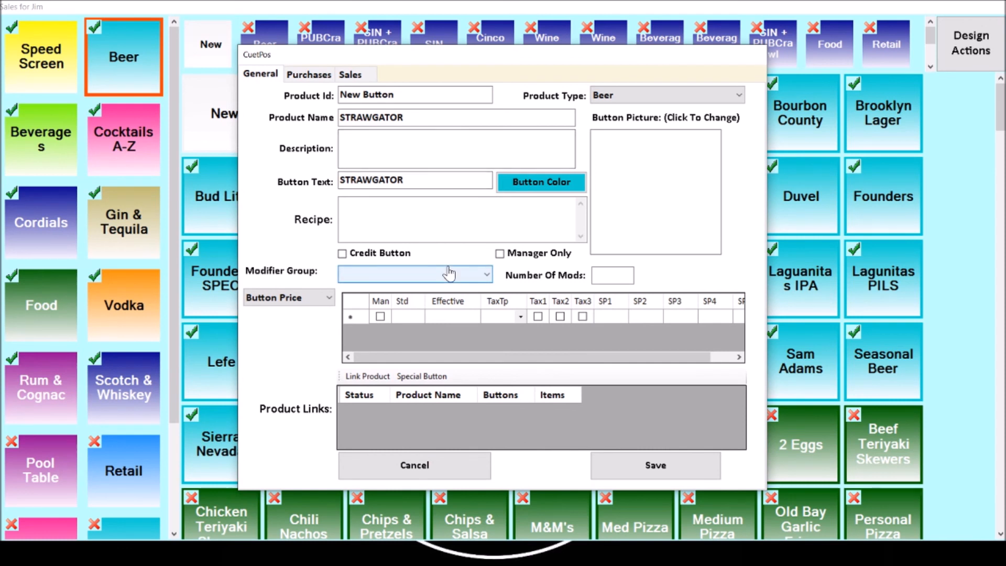
# Set the button's standard price to 3.75 and apply Tax1 to it
pyautogui.click(413, 323)
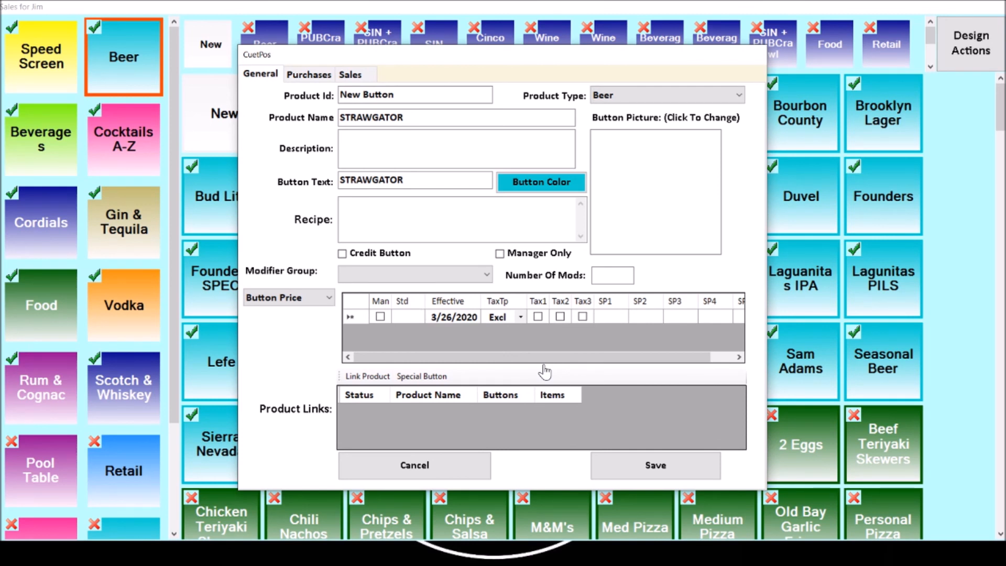
pyautogui.write('3.75')
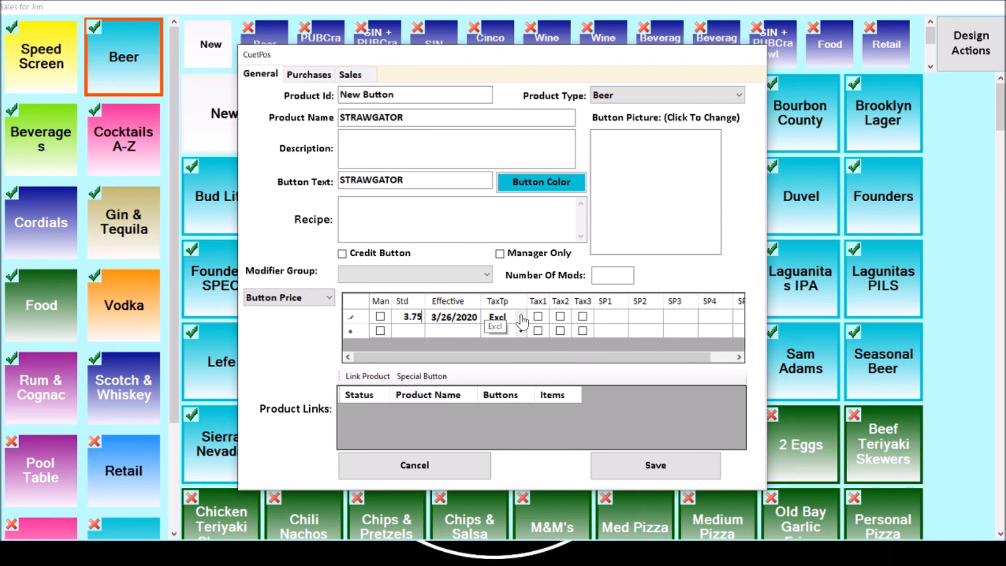
pyautogui.click(538, 317)
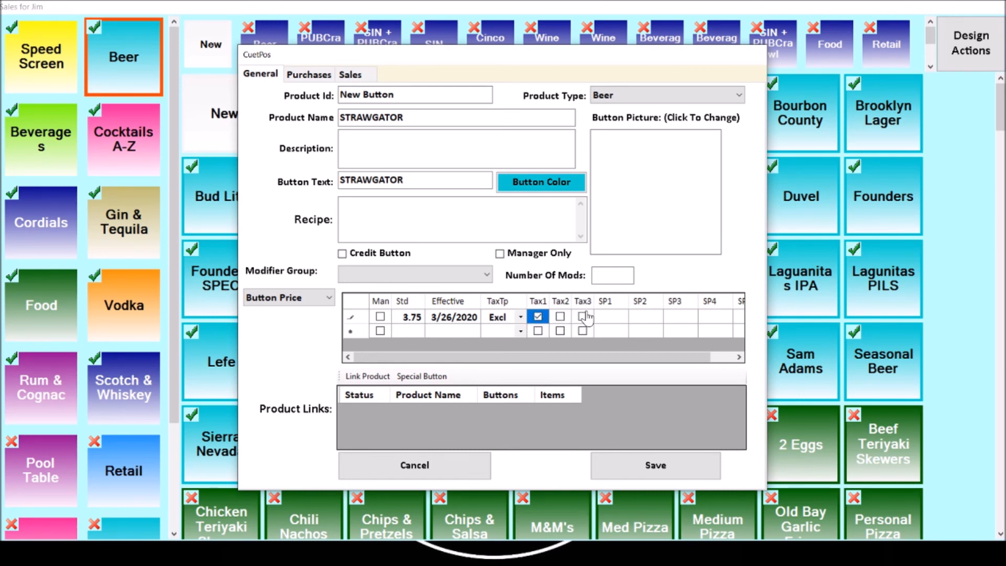
# Link a newly created product to the button, with 1 button corresponding to 1 item
pyautogui.click(363, 381)
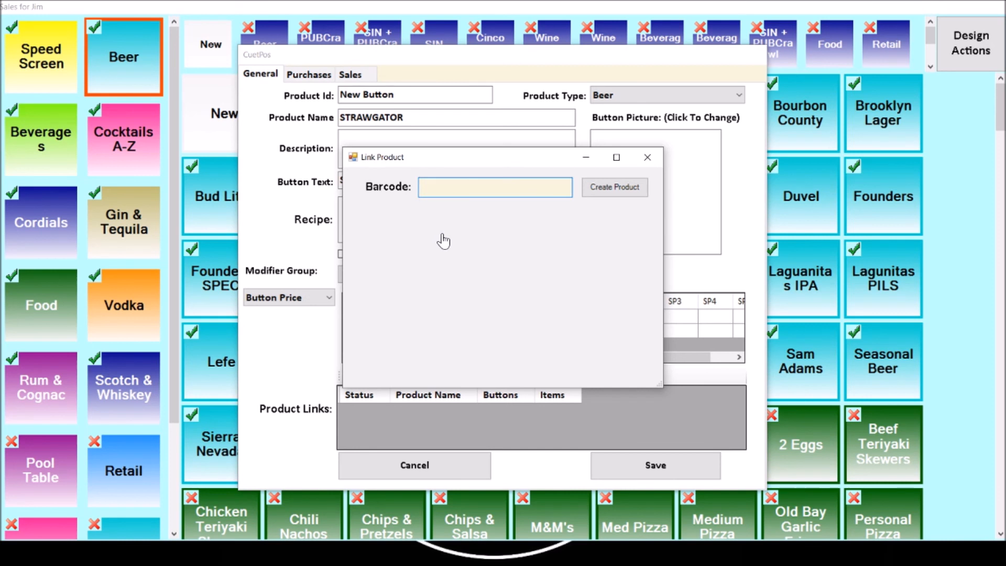
pyautogui.click(620, 192)
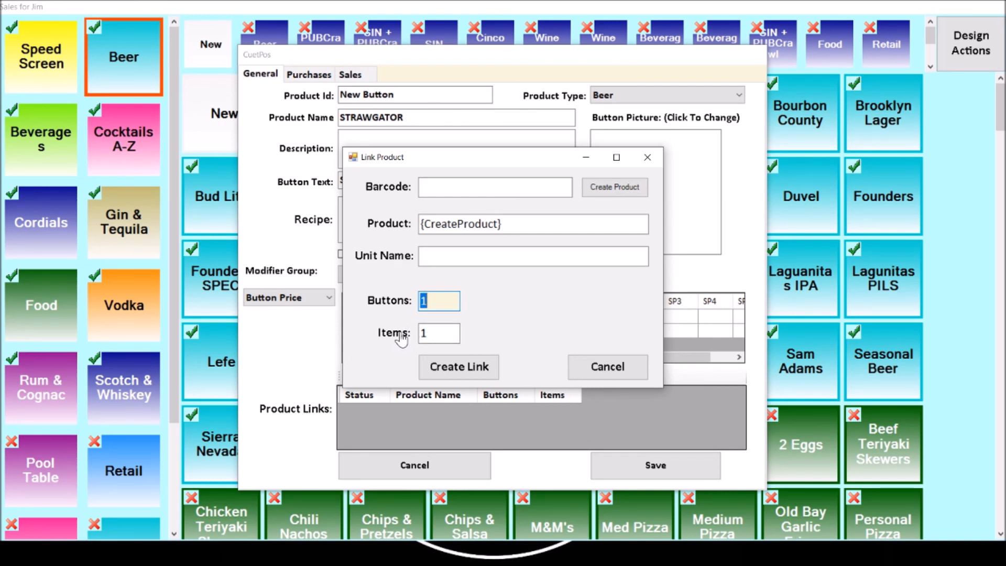
pyautogui.click(450, 368)
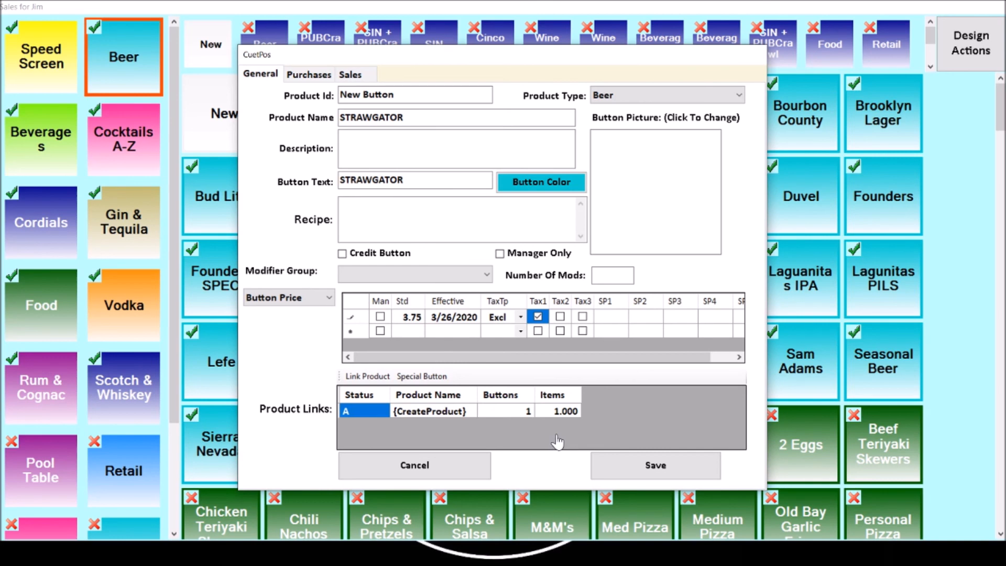
# Save the new STRAWGATOR button to the Beer screen
pyautogui.click(641, 478)
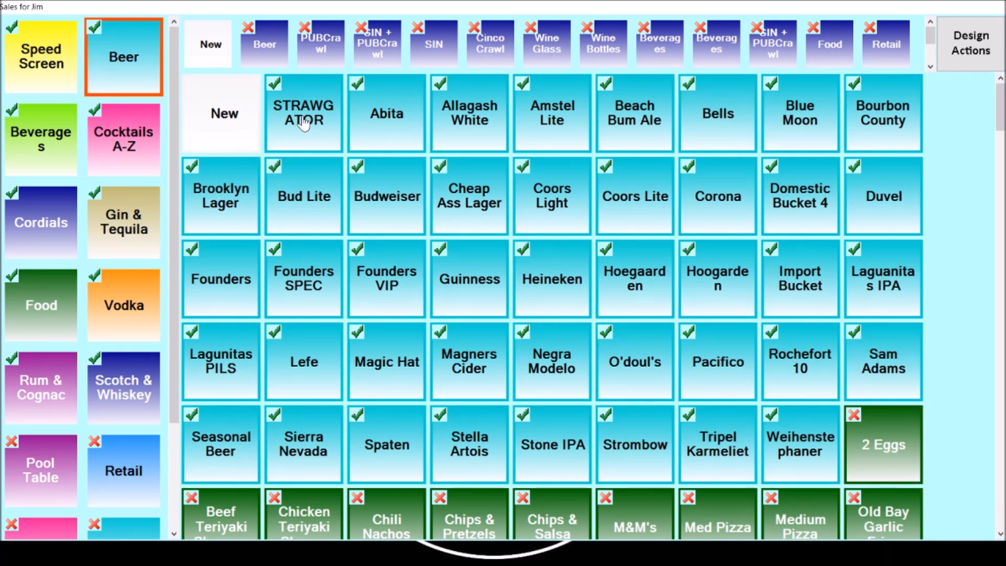
pyautogui.moveTo(305, 116); pyautogui.dragTo(301, 117)
pyautogui.click(967, 50)
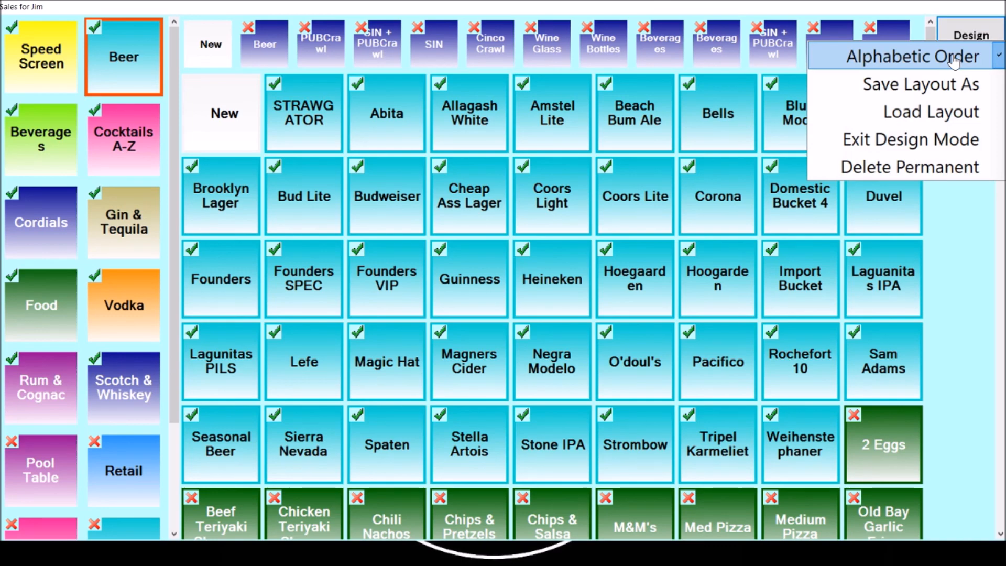
pyautogui.click(316, 125)
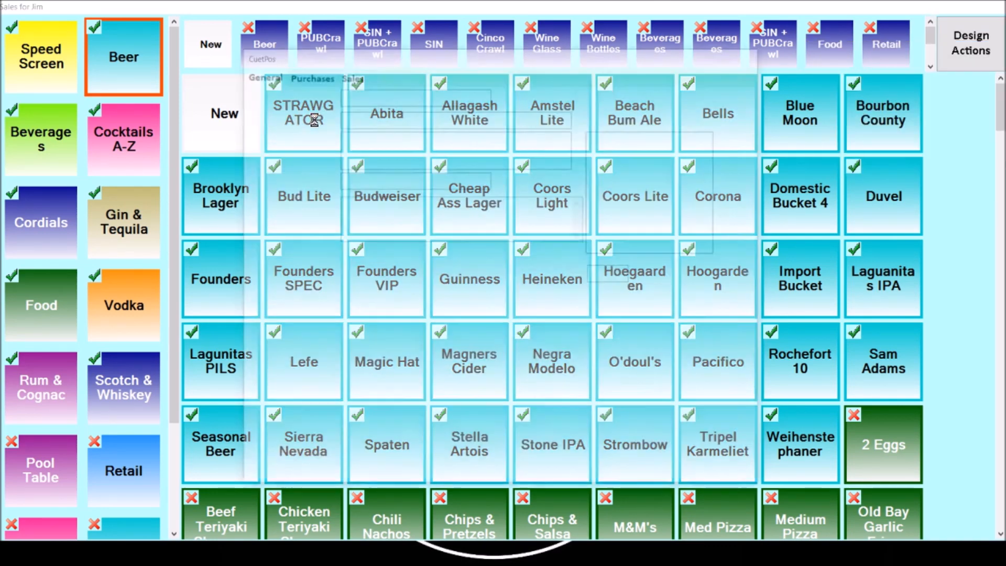
pyautogui.click(414, 466)
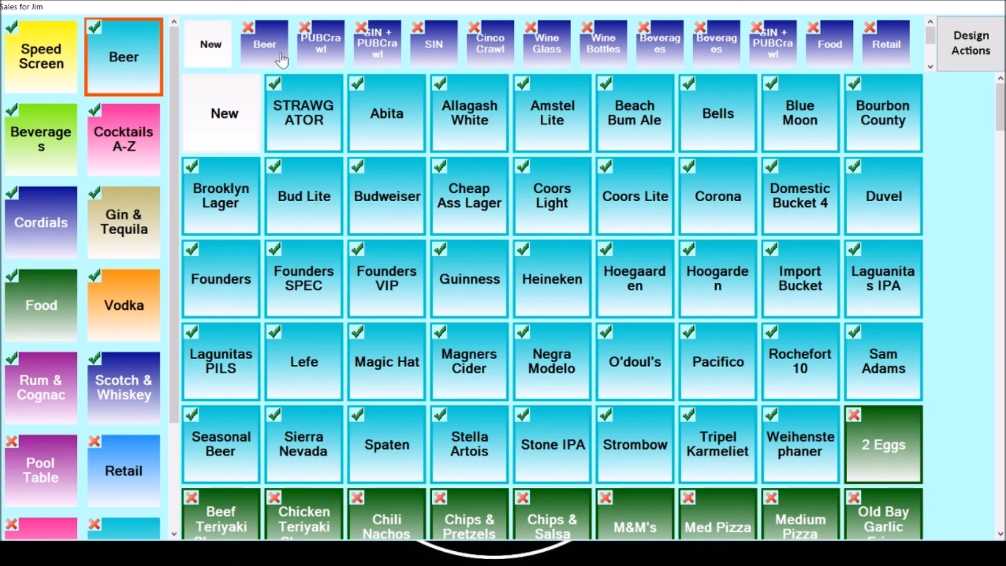
# Change both the product name and the button text of the STRAWGATOR button to Strawgator and save it
pyautogui.click(298, 111)
pyautogui.moveTo(416, 117); pyautogui.dragTo(346, 117)
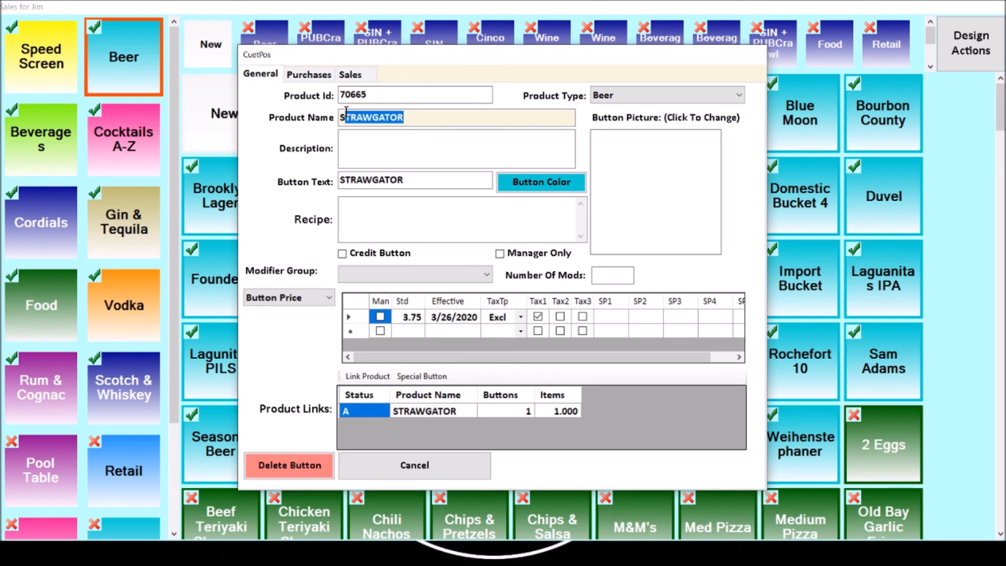
pyautogui.write('traw')
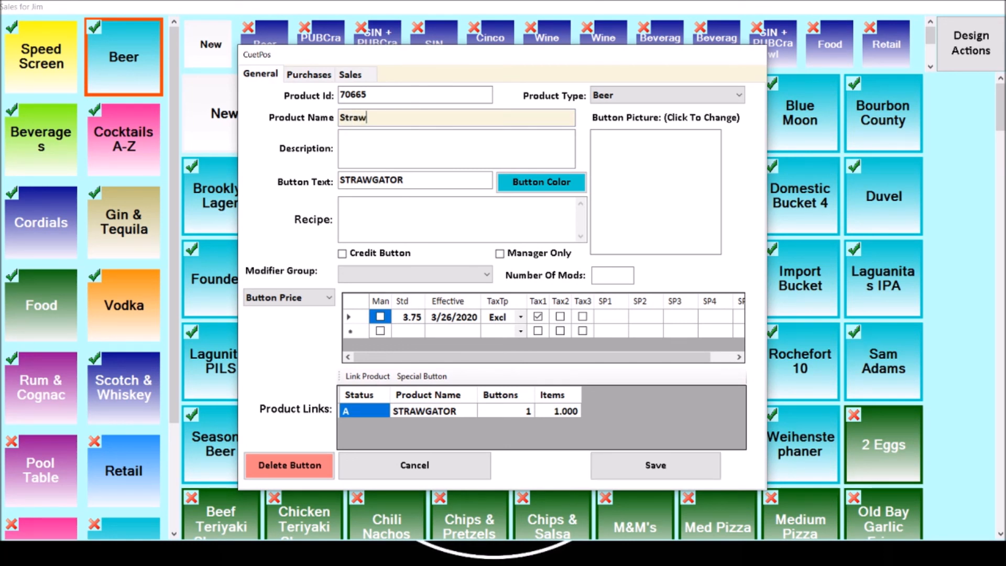
pyautogui.write('gator')
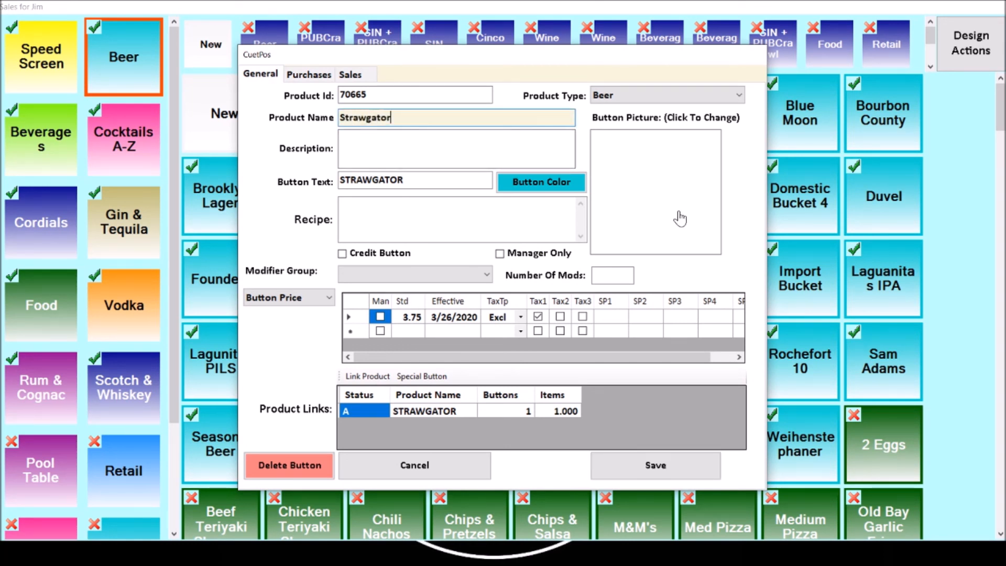
pyautogui.hotkey('ctrl', 'a')
pyautogui.hotkey('ctrl', 'c')
pyautogui.doubleClick(391, 180)
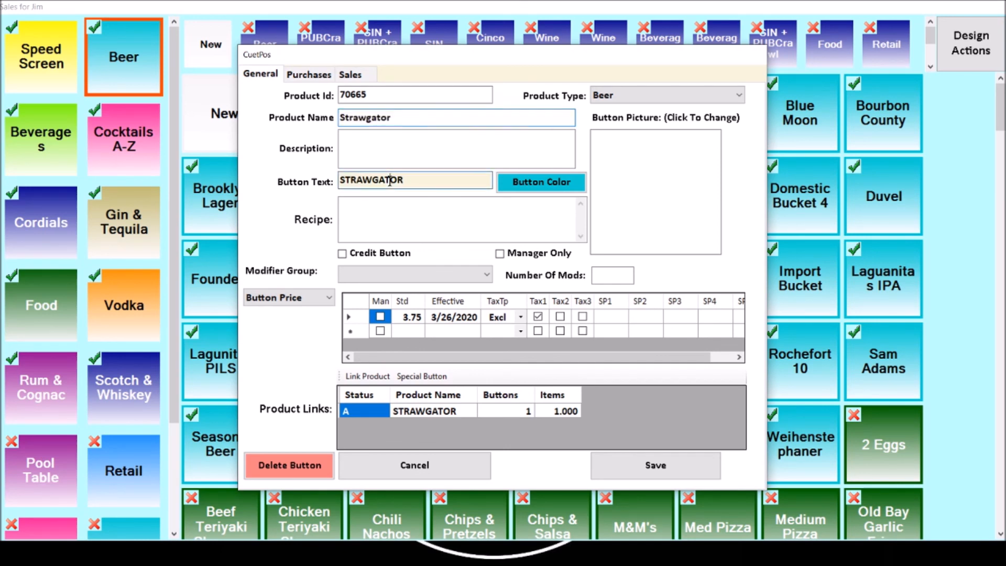
pyautogui.hotkey('ctrl', 'v')
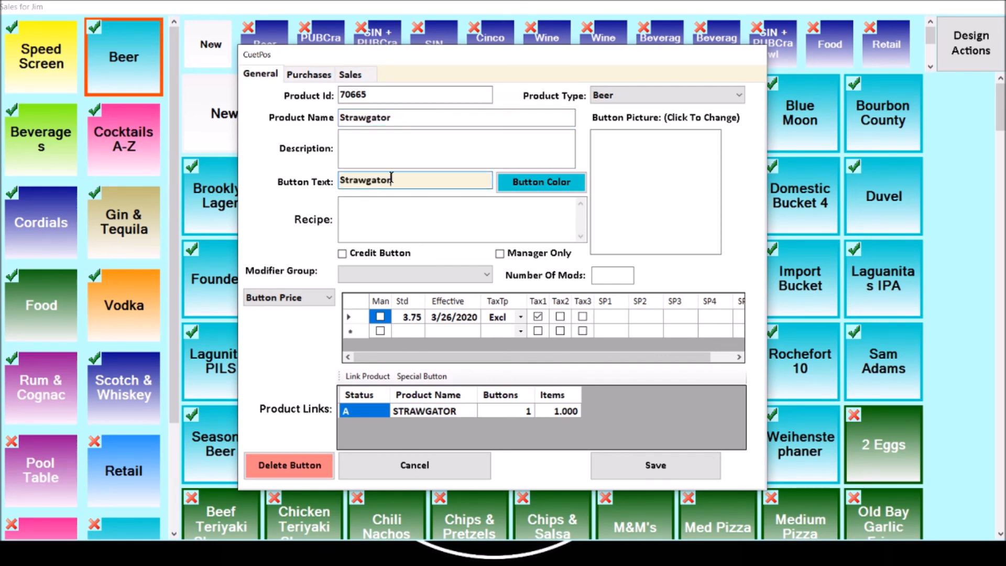
pyautogui.click(639, 466)
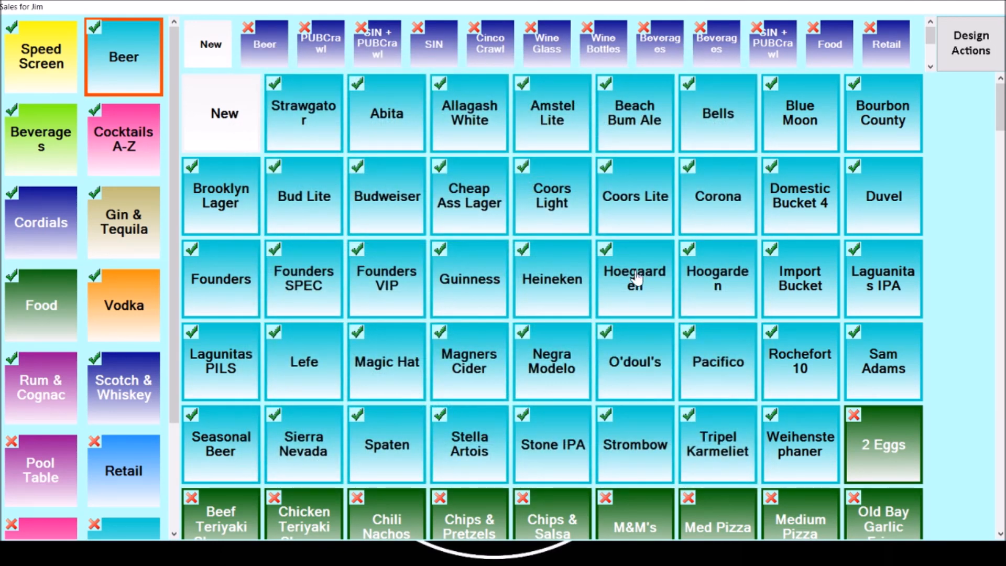
# Save the button layout under the new name MARCH20 and exit design mode
pyautogui.click(958, 52)
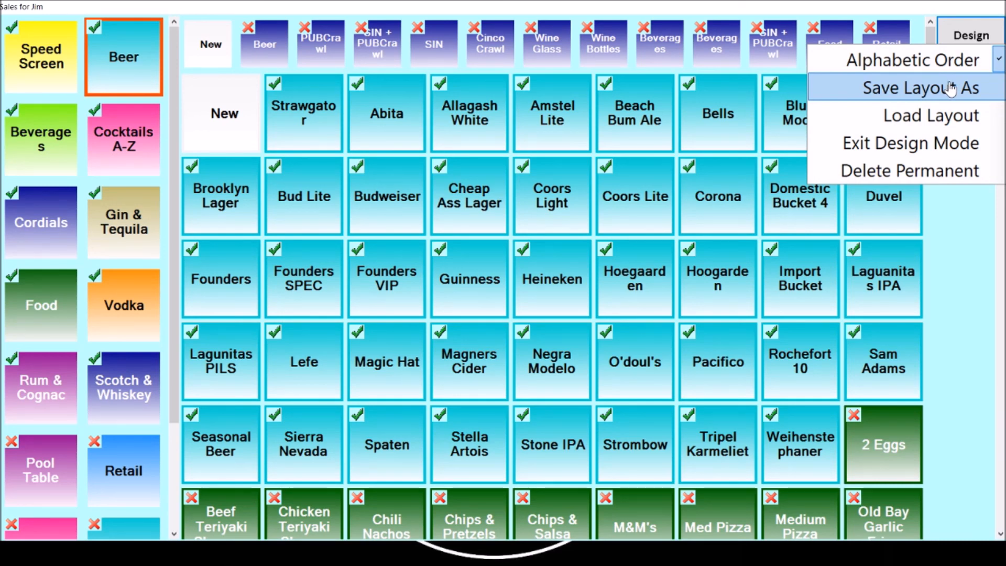
pyautogui.click(951, 90)
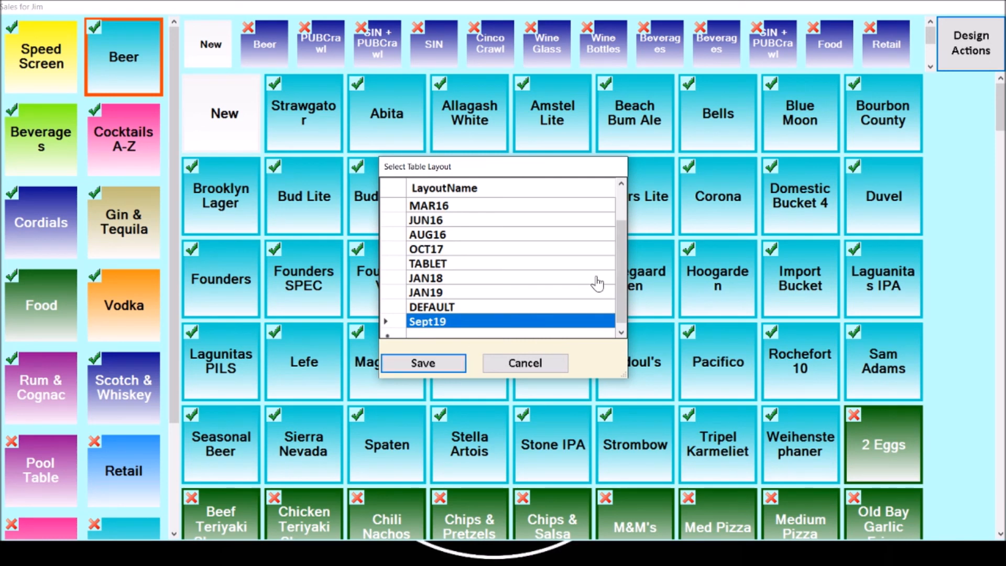
pyautogui.scroll(-1, 612, 291)
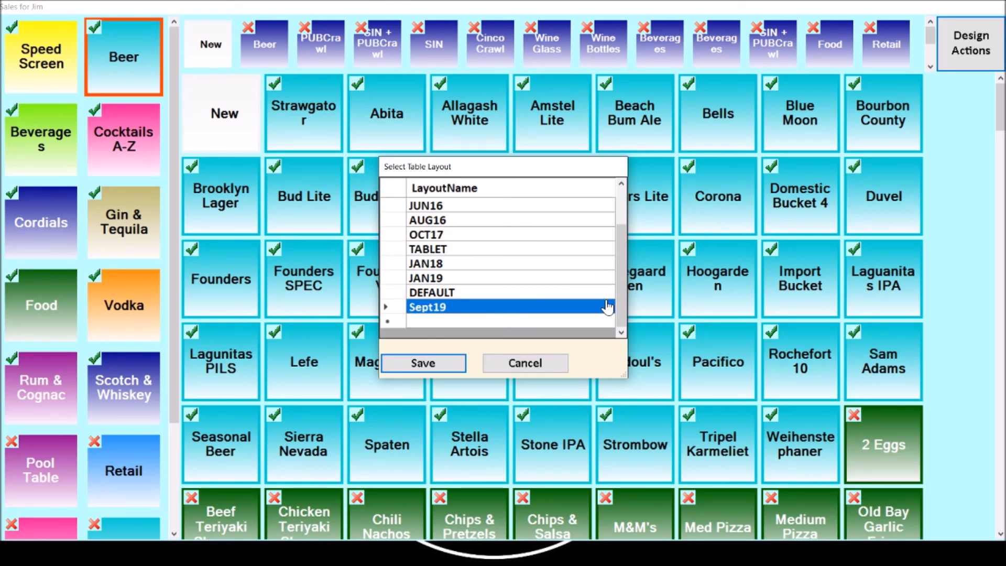
pyautogui.click(455, 321)
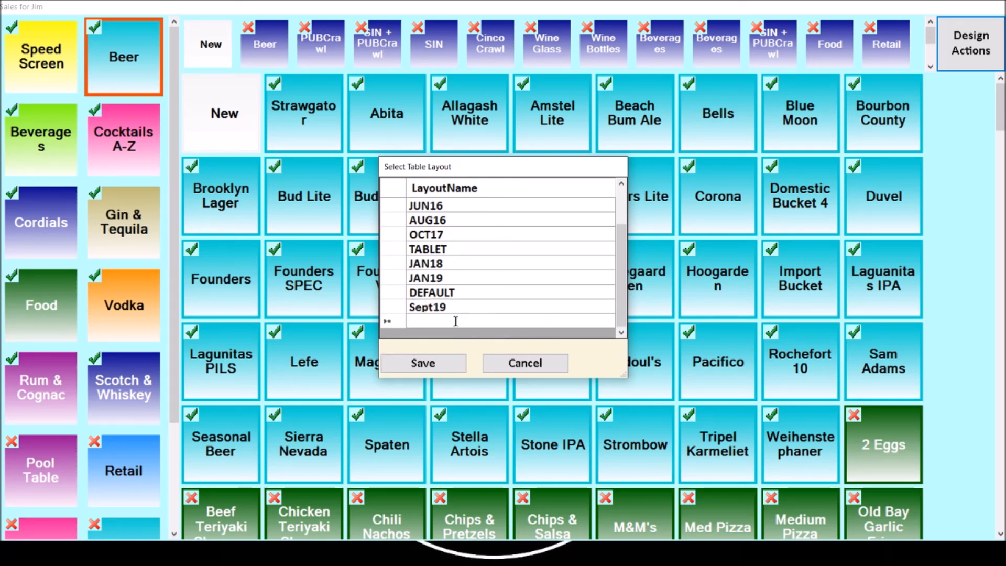
pyautogui.write('MARCH20')
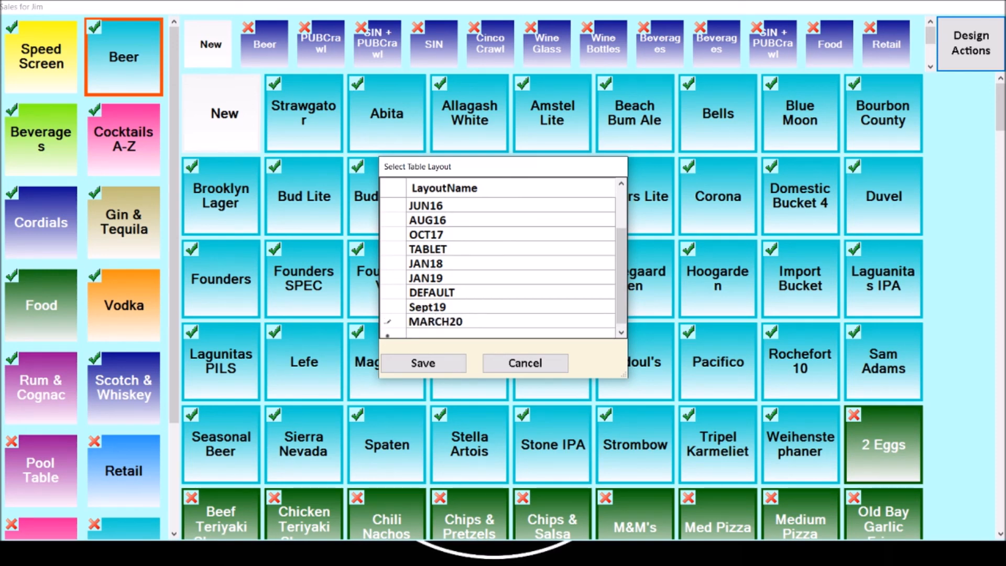
pyautogui.click(435, 369)
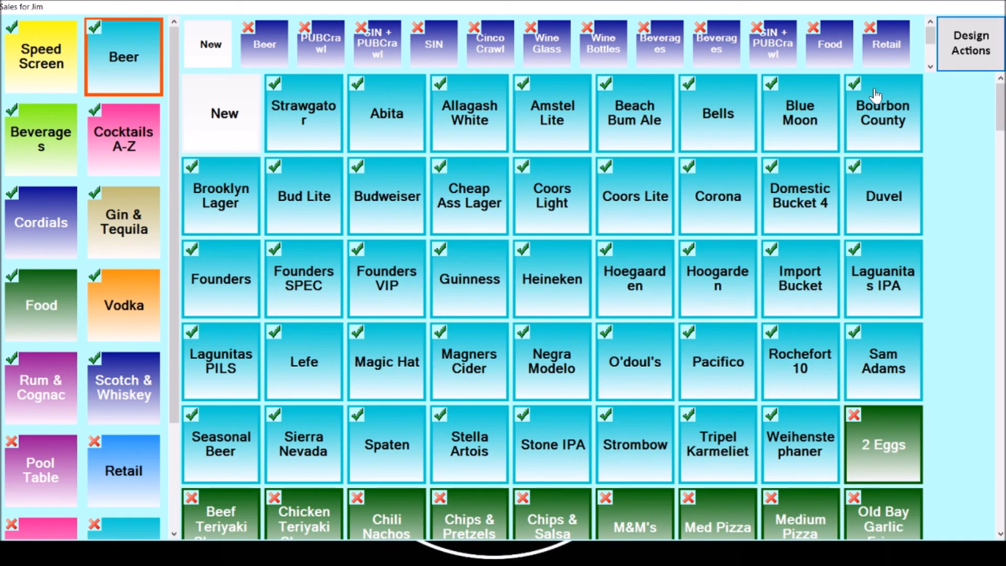
pyautogui.click(970, 49)
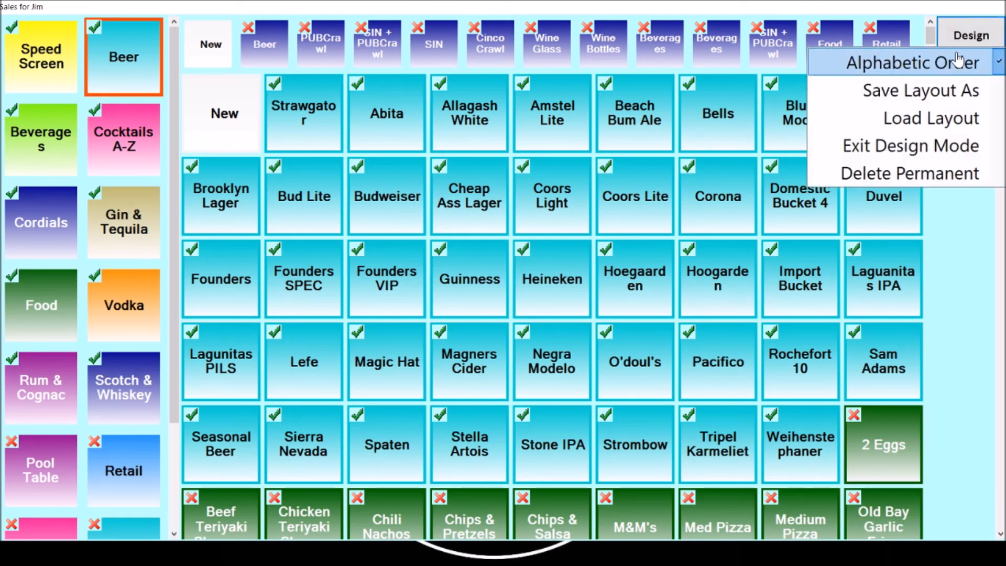
pyautogui.click(946, 146)
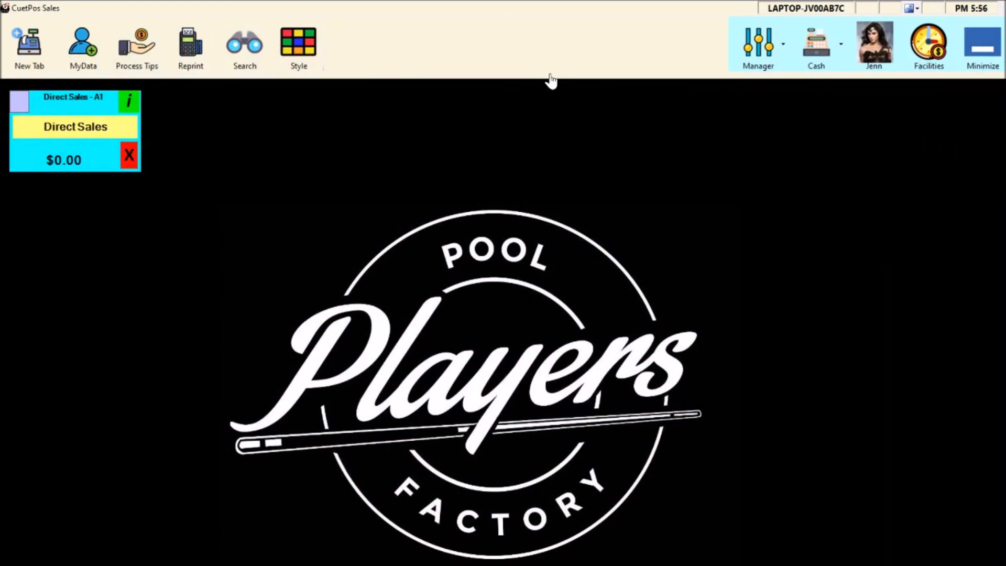
# Open a new tab and add one Strawgator from the Beer screen to it
pyautogui.click(31, 55)
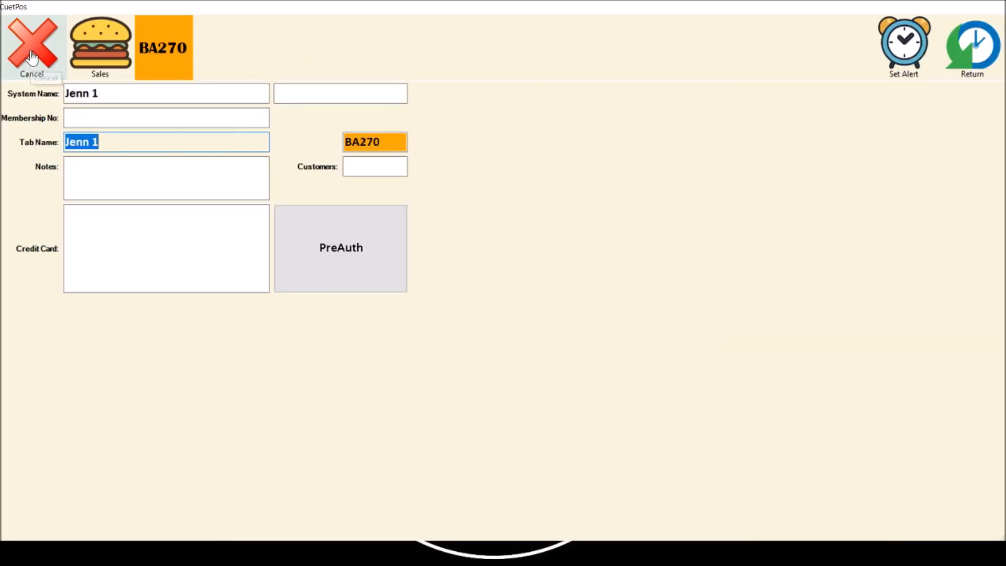
pyautogui.click(97, 55)
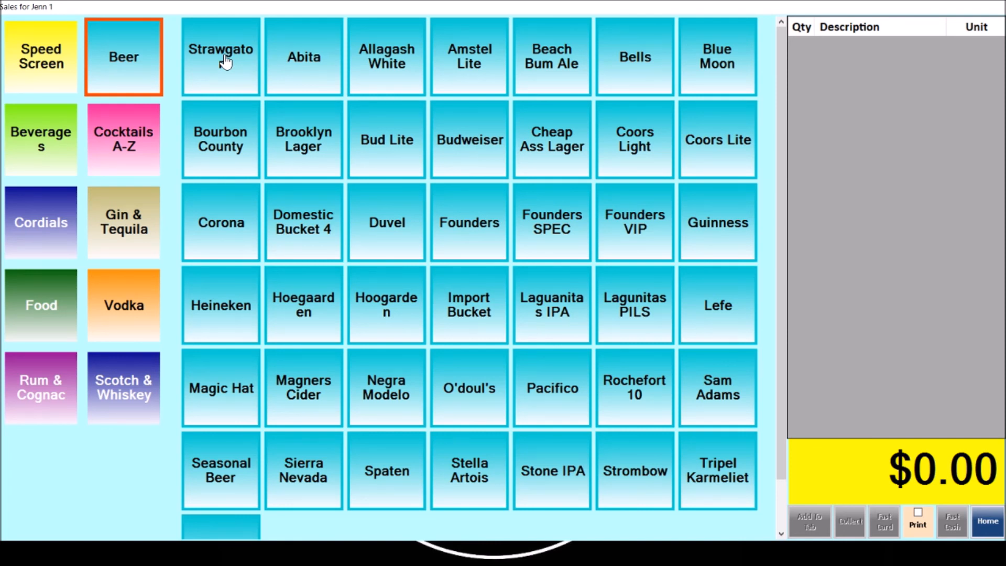
pyautogui.click(224, 61)
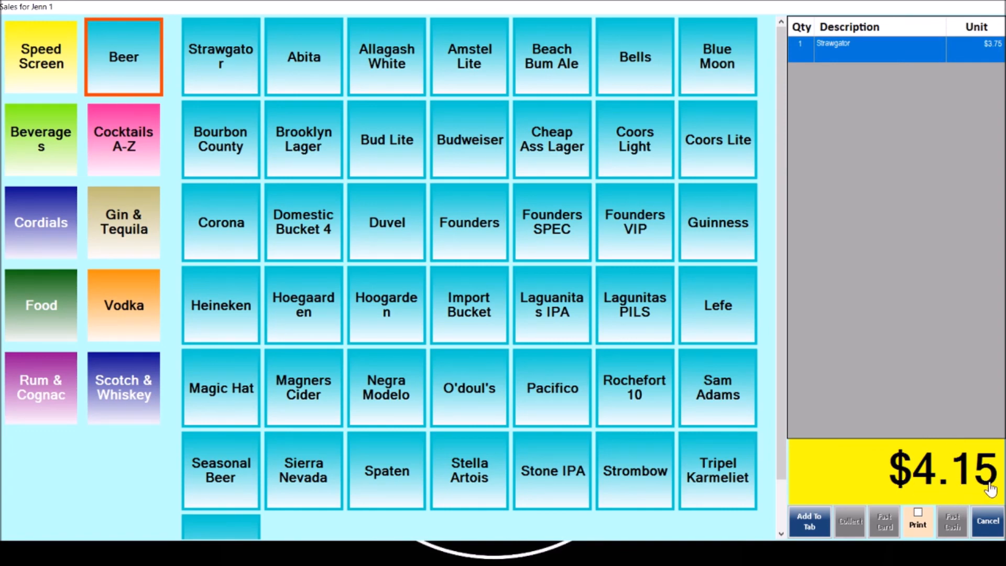
pyautogui.click(810, 522)
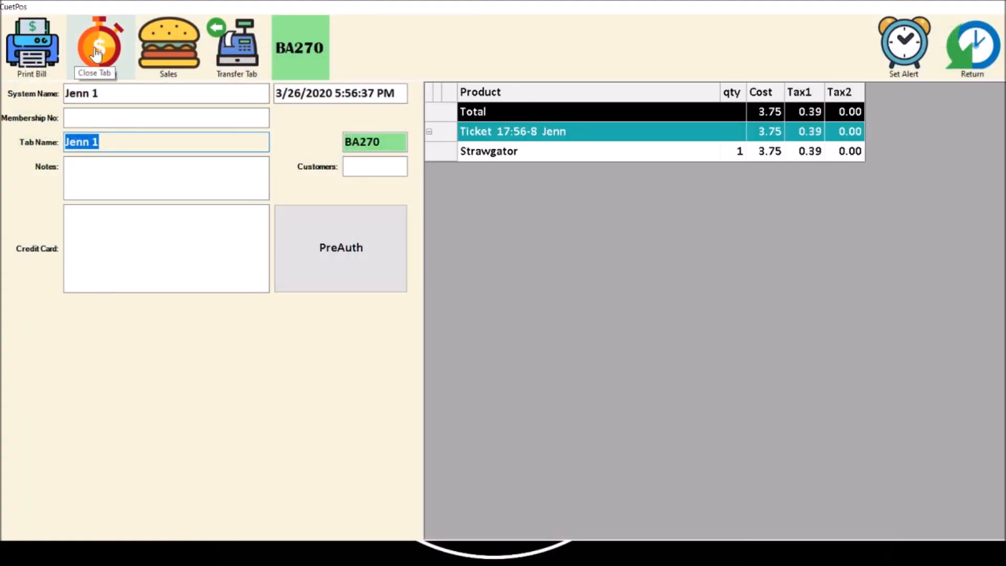
# Start closing the tab with the Strawgator sale to proceed to payment
pyautogui.click(97, 52)
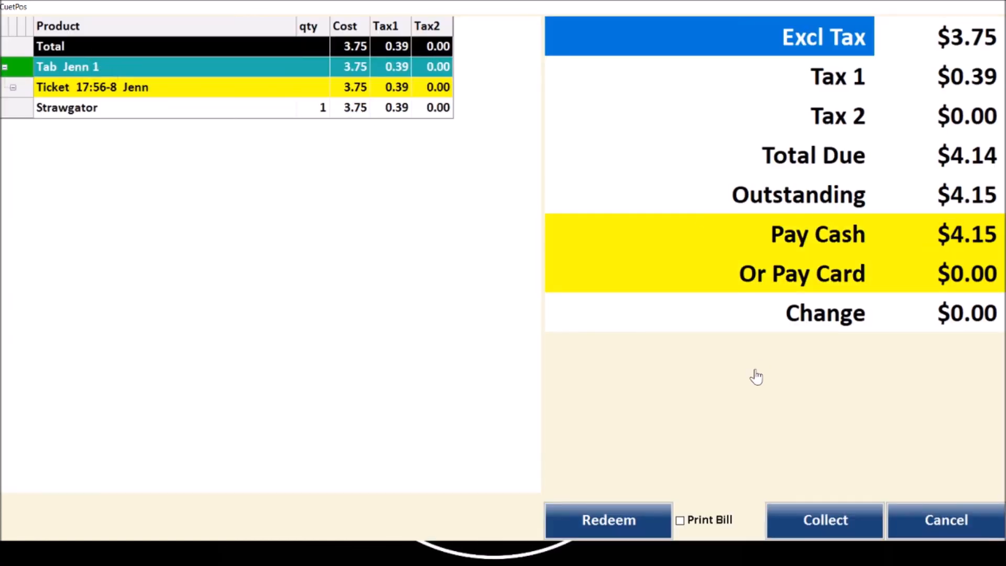